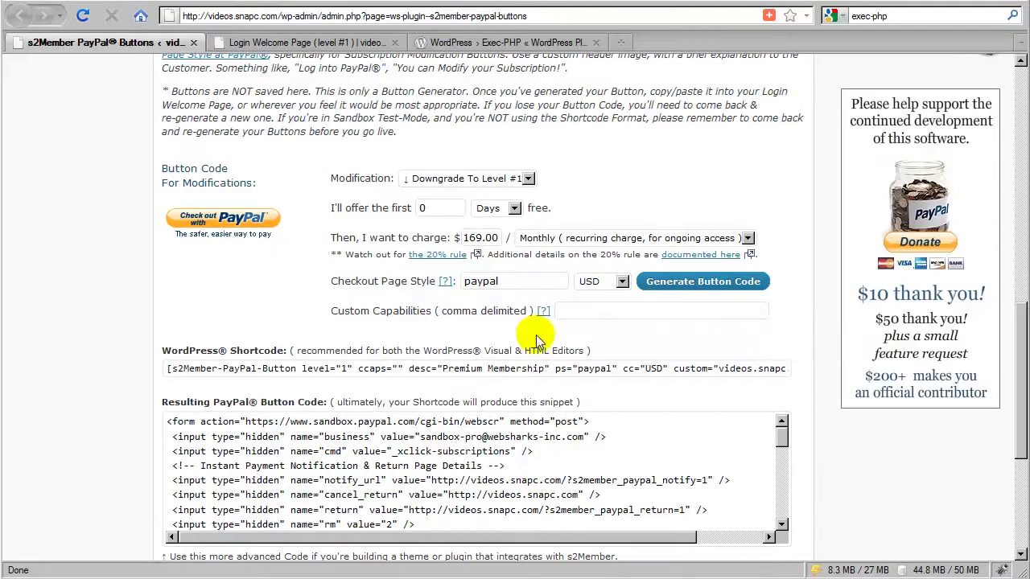
Collapse the PayPal Subscr Modification Buttons section and expand the PayPal Subscr Cancellation Buttons section.
scroll(418, 320, up, 4)
scroll(418, 320, up, 6)
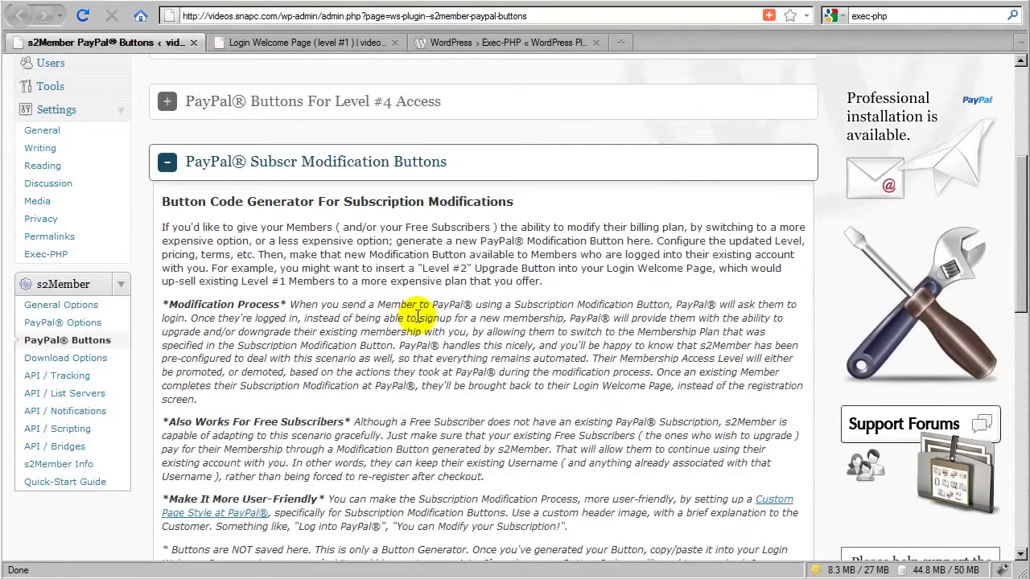
click(418, 174)
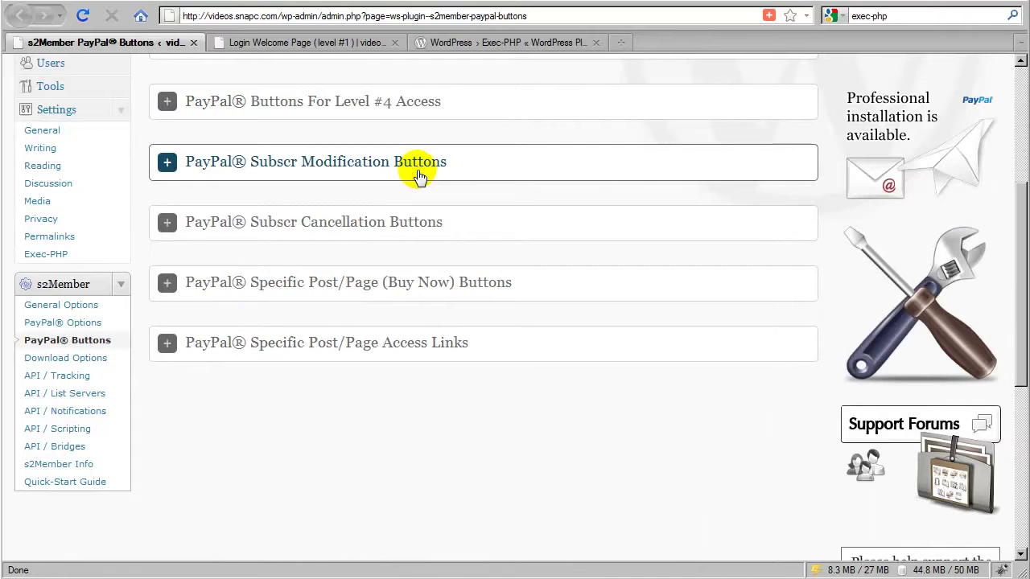
click(404, 226)
scroll(405, 223, down, 4)
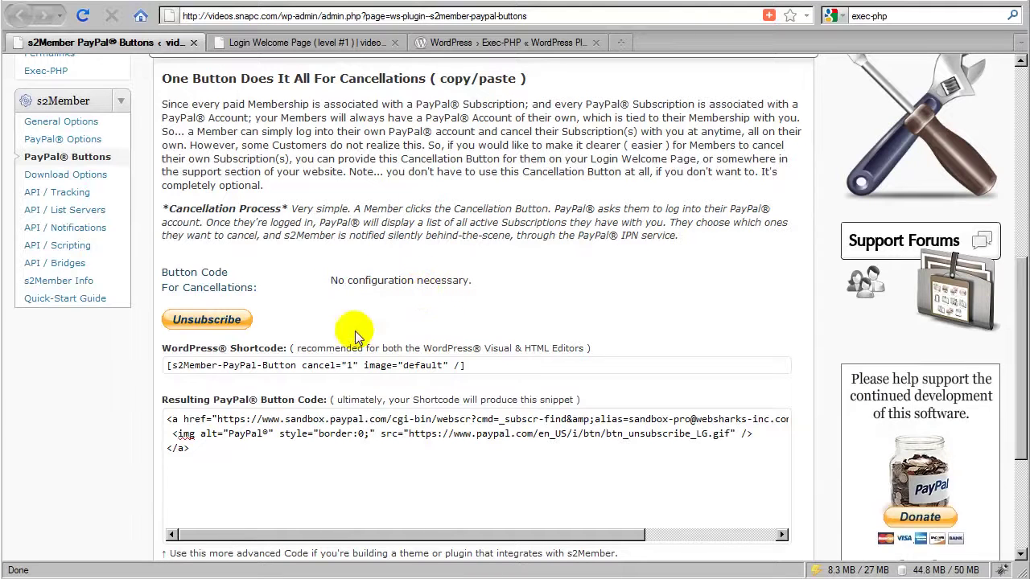
Copy the WordPress shortcode for the cancellation button.
click(333, 364)
key(ctrl+c)
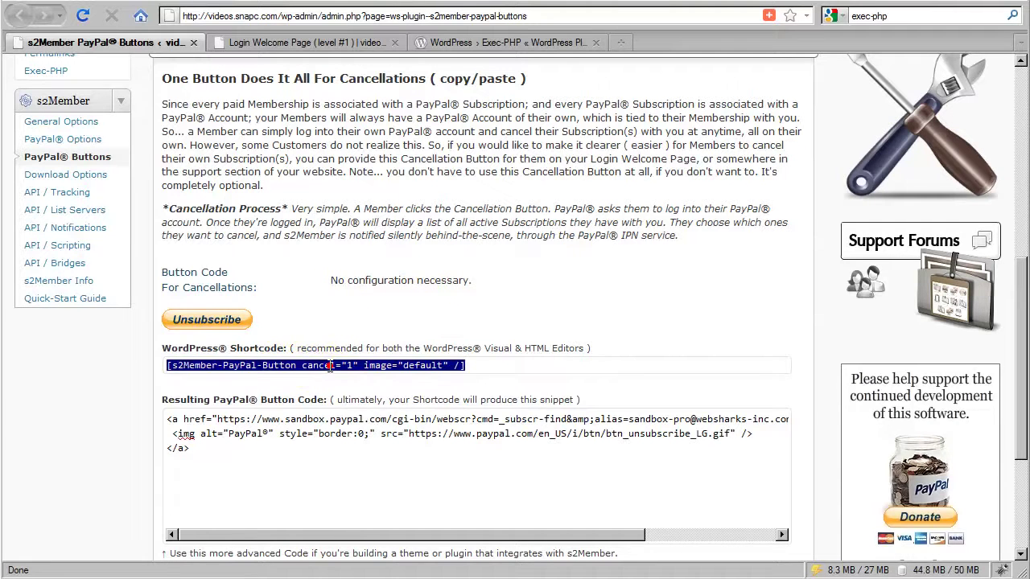
right_click(332, 366)
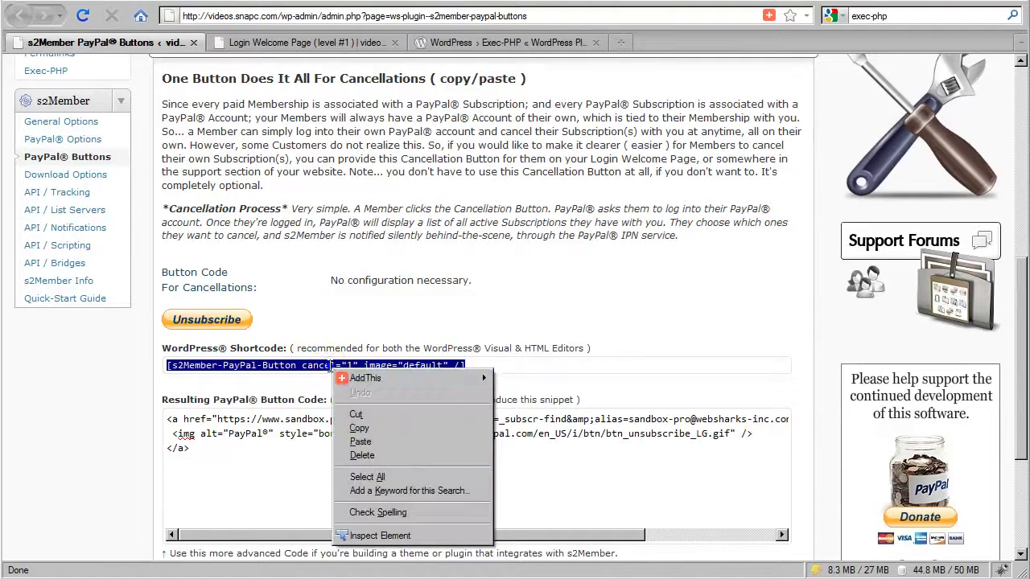
click(356, 428)
Open the Login Welcome Page ( level #1 ) for editing from the site's list of pages.
scroll(337, 394, up, 8)
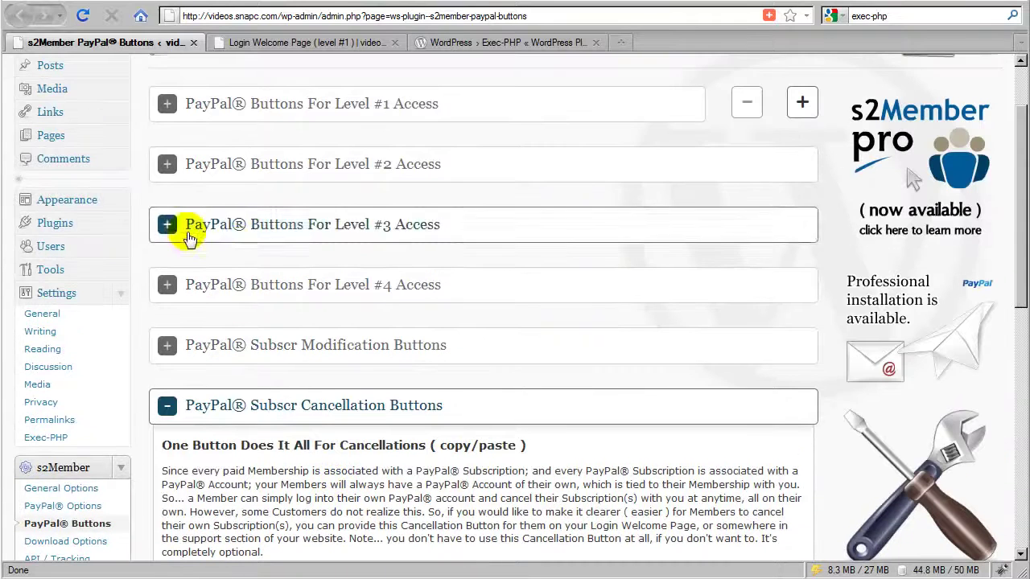
click(51, 135)
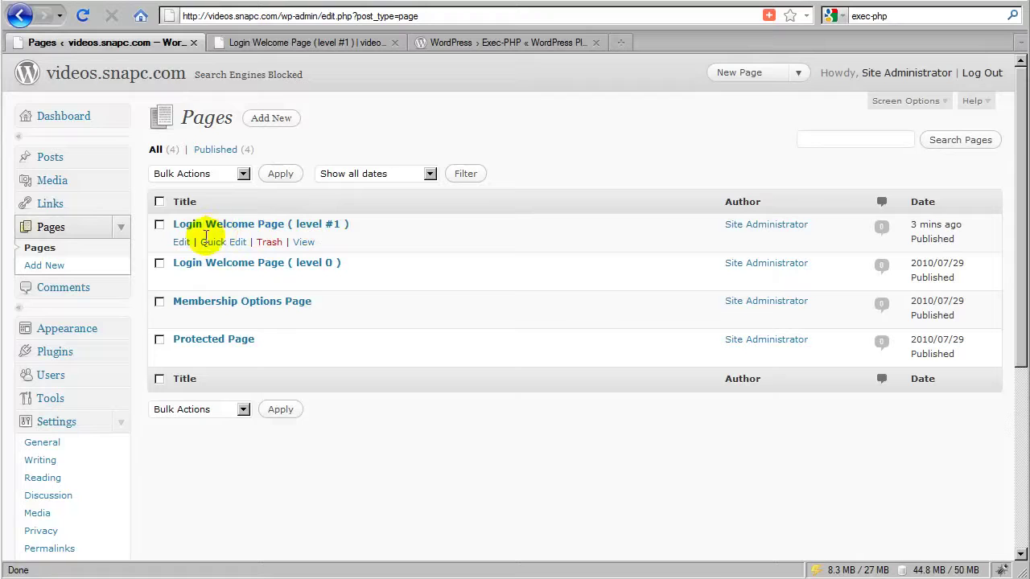
click(180, 241)
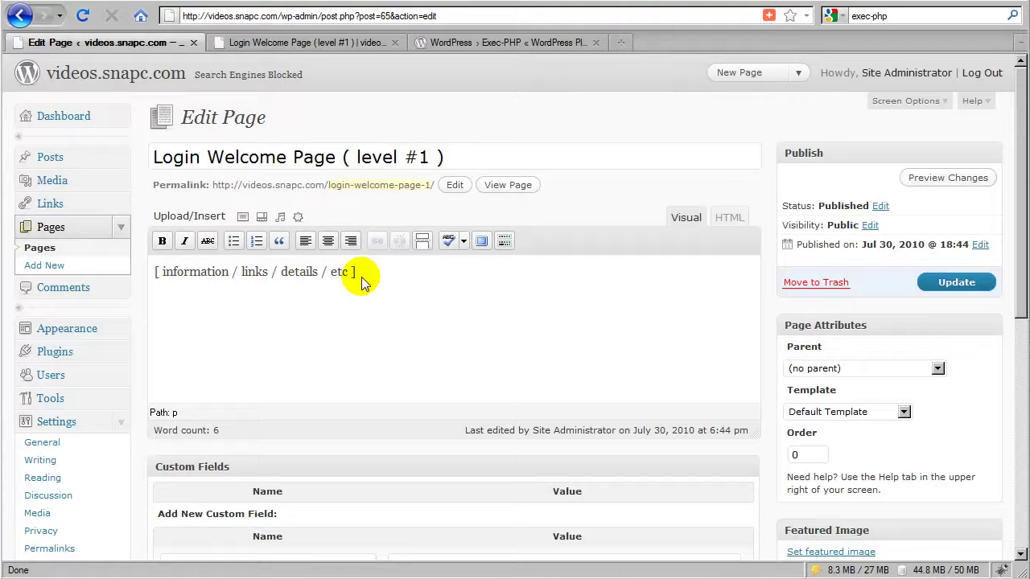
Add "Would you like to cancel?" below the existing page text, paste the cancellation shortcode under it, and update the page.
text(you like to cancel?)
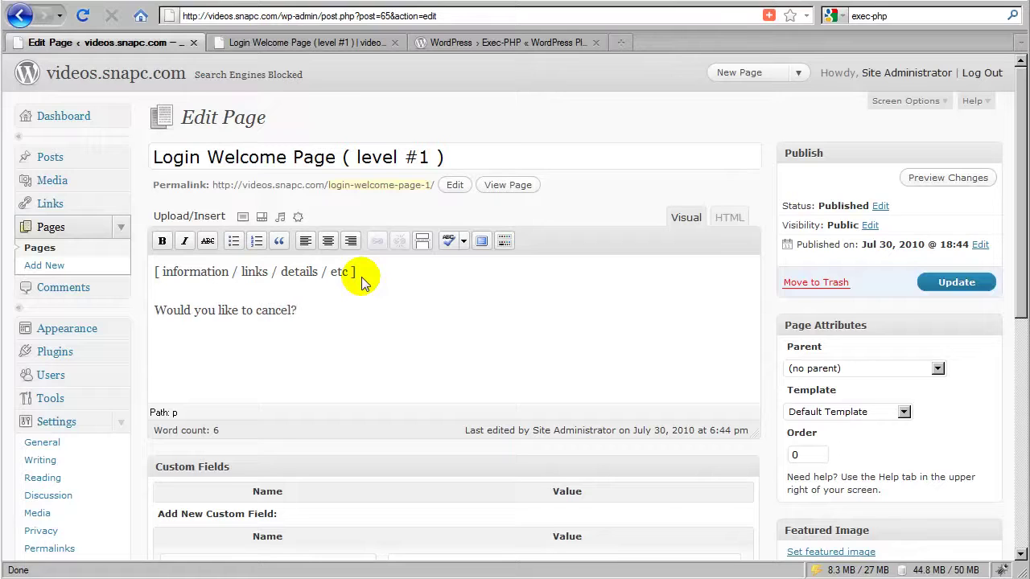
key(ctrl+v)
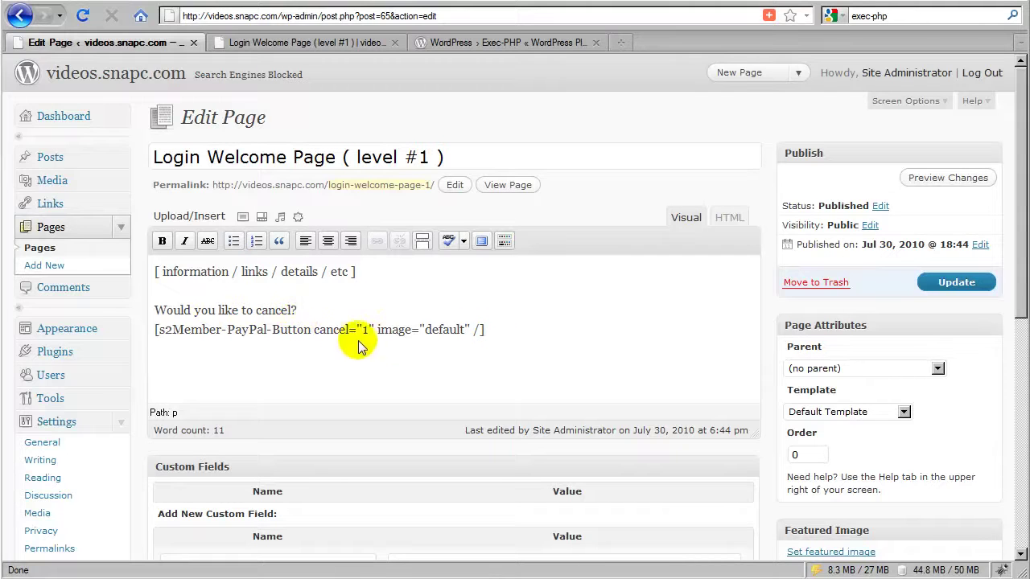
click(497, 339)
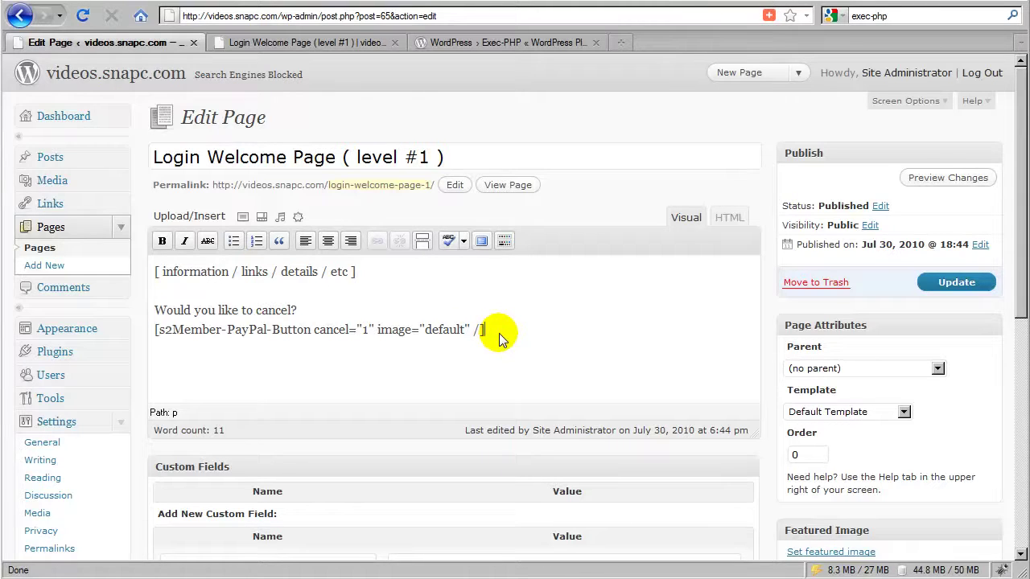
click(935, 282)
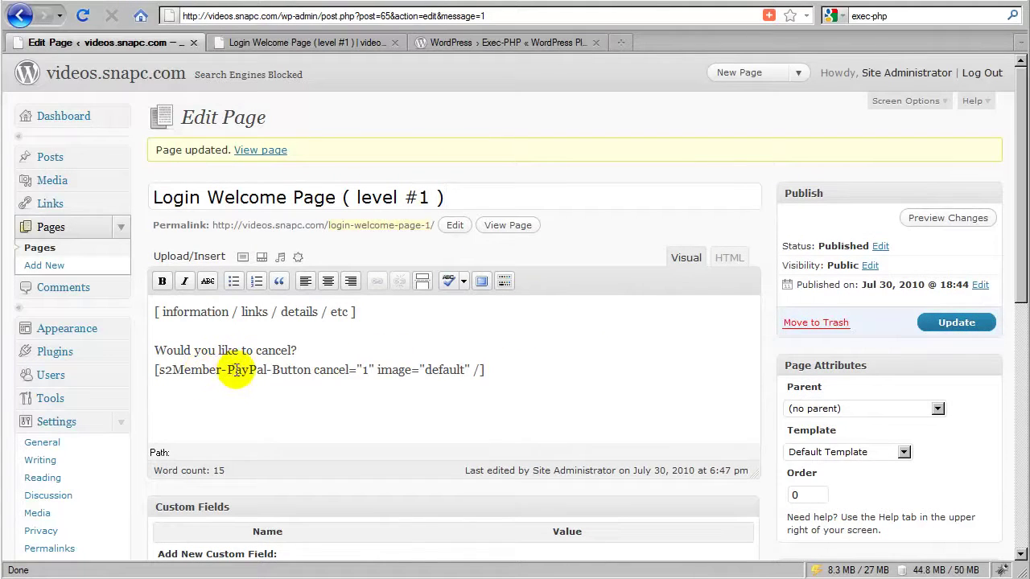
View the published Login Welcome Page ( level #1 ) and examine the Unsubscribe button beneath the cancellation question.
click(264, 151)
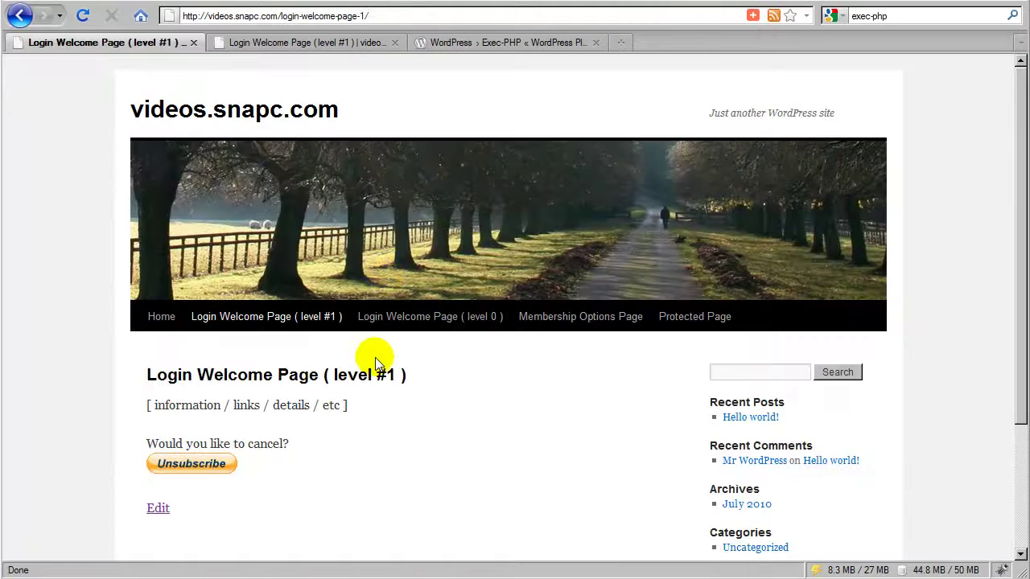
scroll(375, 363, down, 2)
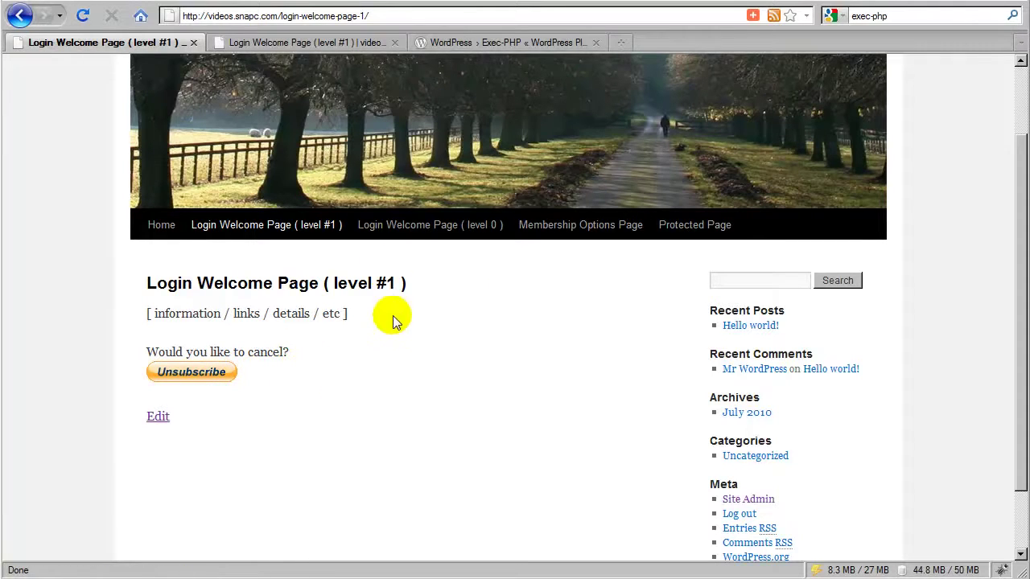
scroll(482, 353, up, 1)
scroll(393, 408, down, 1)
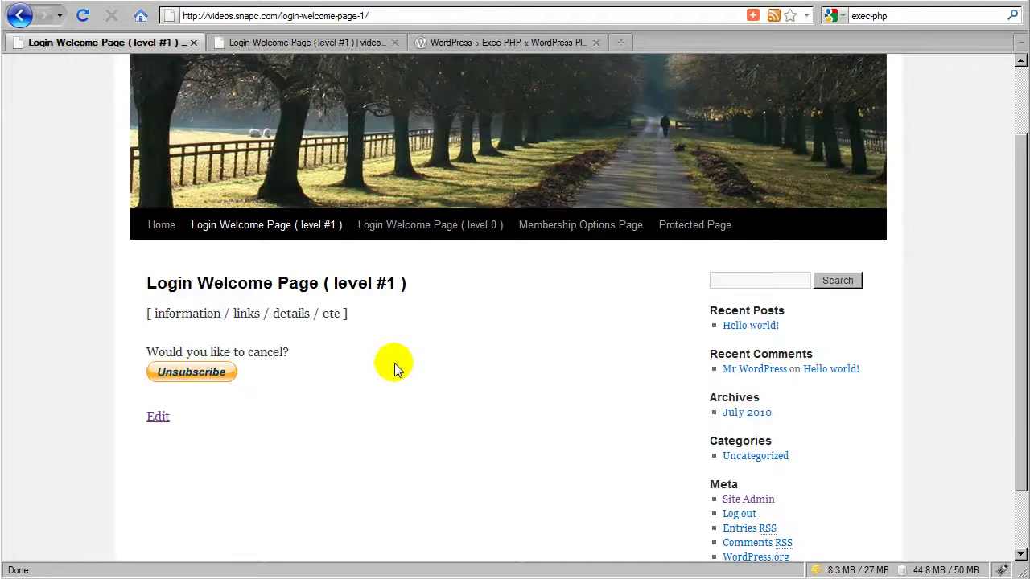
scroll(392, 367, up, 2)
scroll(399, 368, down, 2)
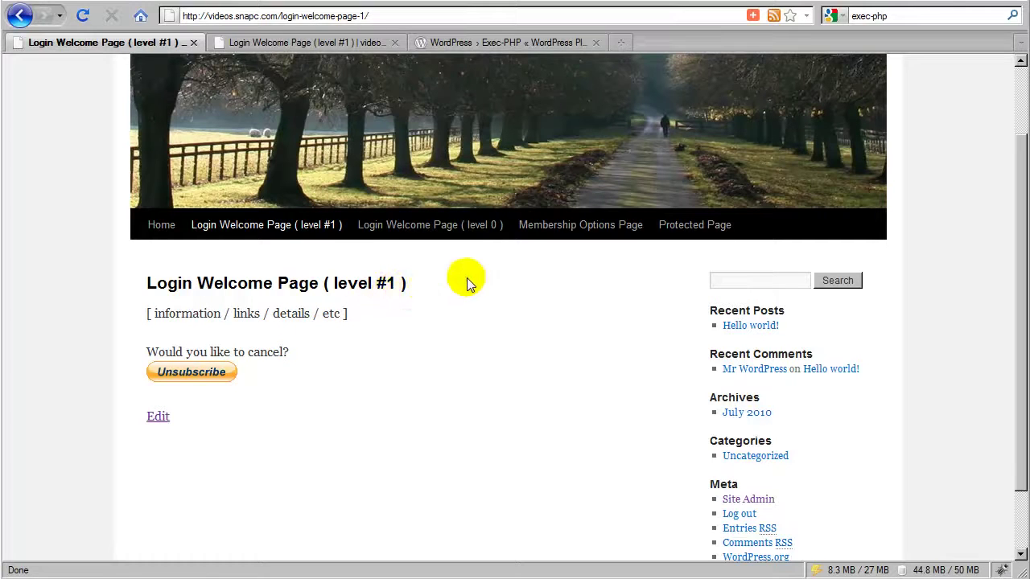
Review the free and premium offers on the Membership Options Page, and return to the Login Welcome Page ( level #1 ).
click(566, 235)
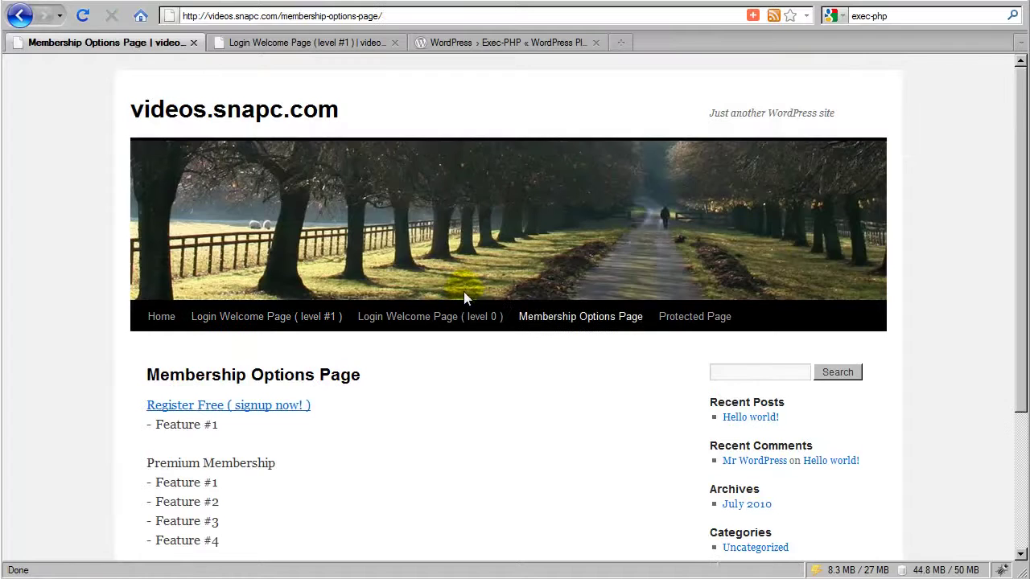
scroll(434, 379, down, 2)
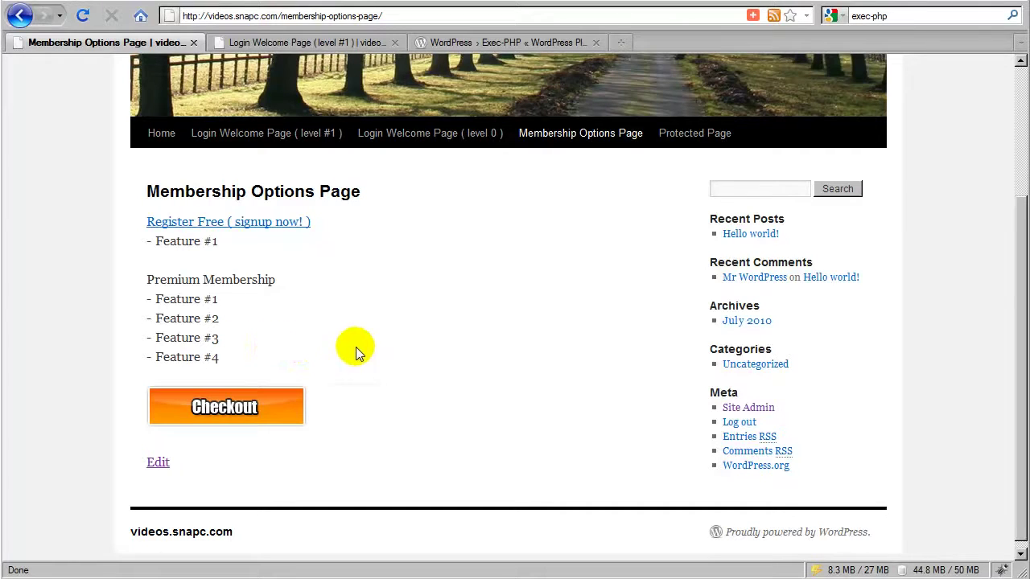
scroll(346, 348, up, 2)
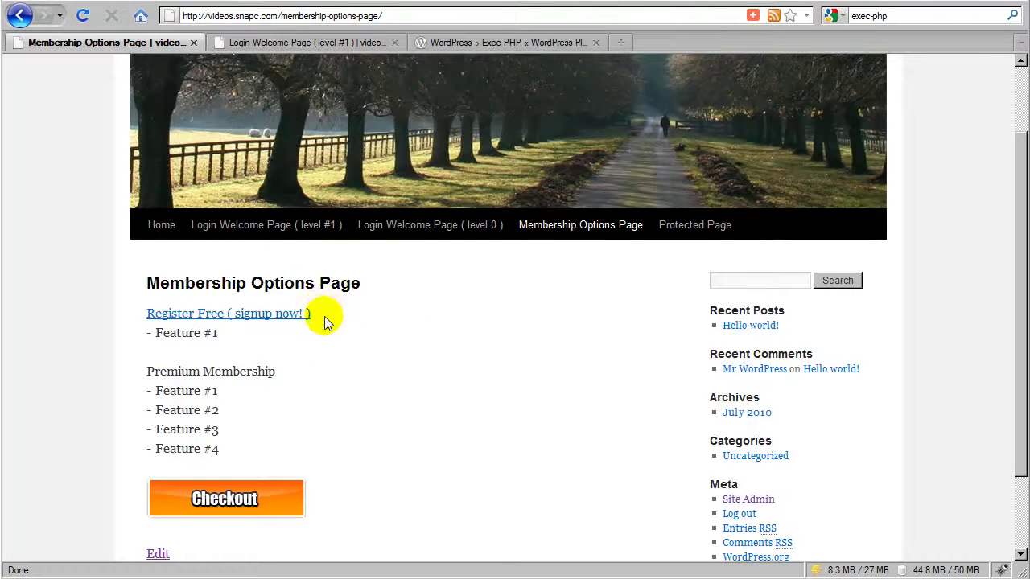
click(274, 229)
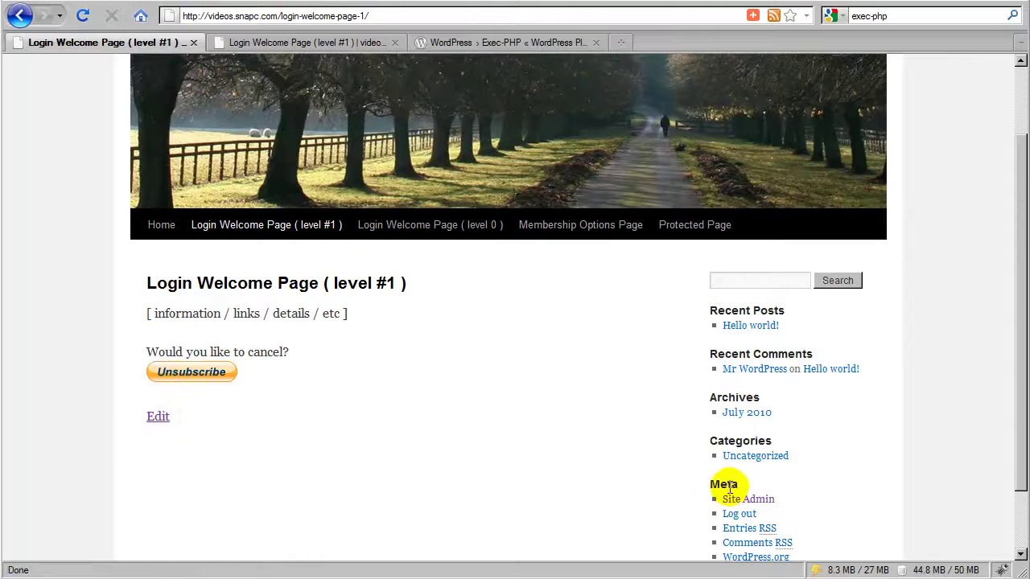
Return to the site admin area and open the s2Member PayPal Options page.
click(763, 505)
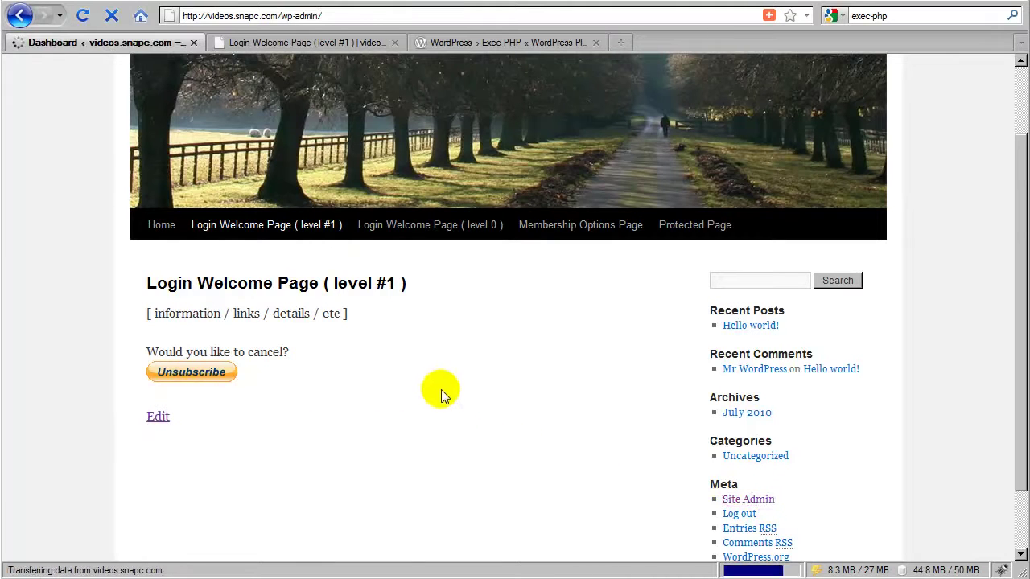
scroll(274, 382, down, 3)
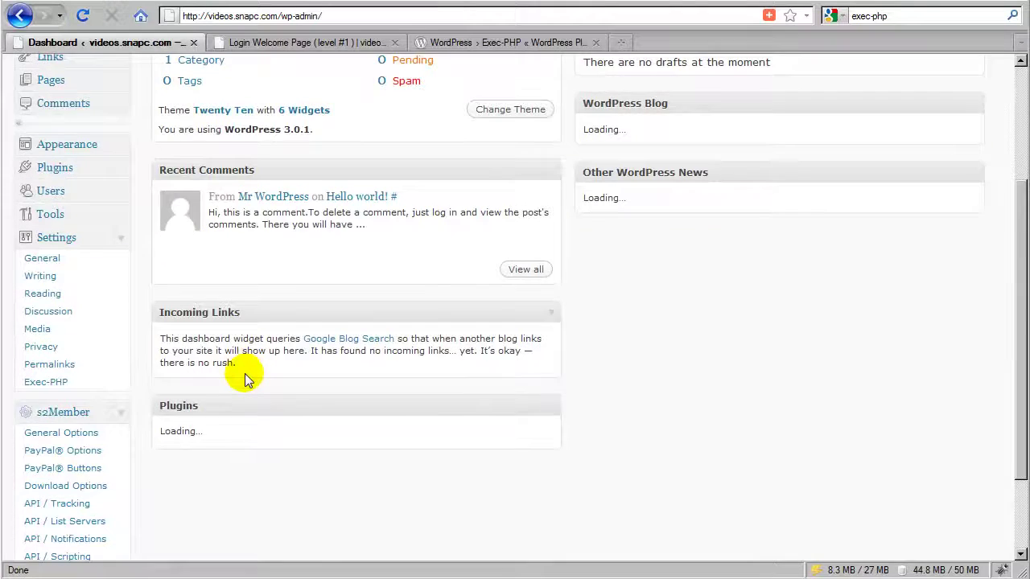
scroll(242, 374, down, 2)
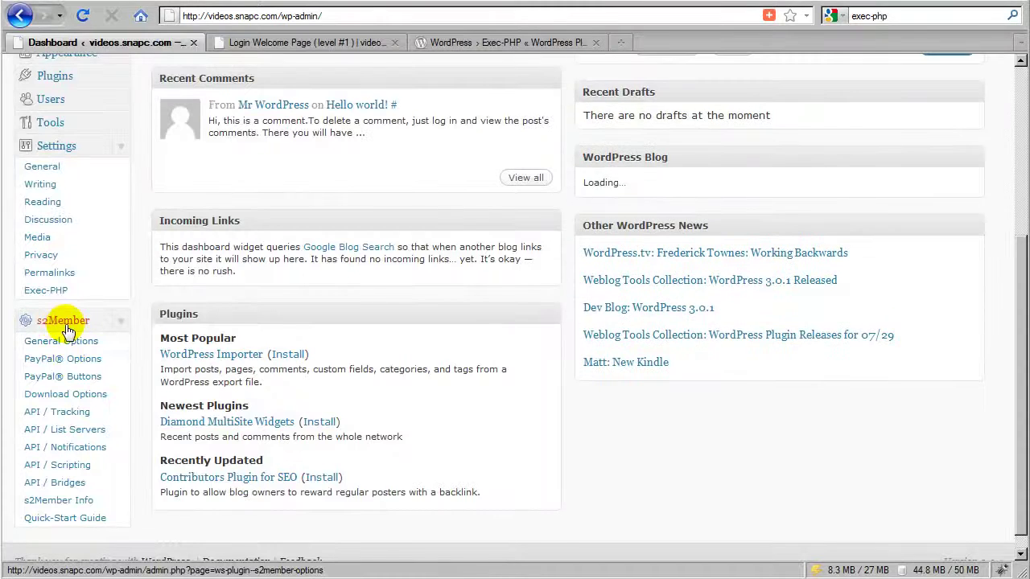
click(97, 361)
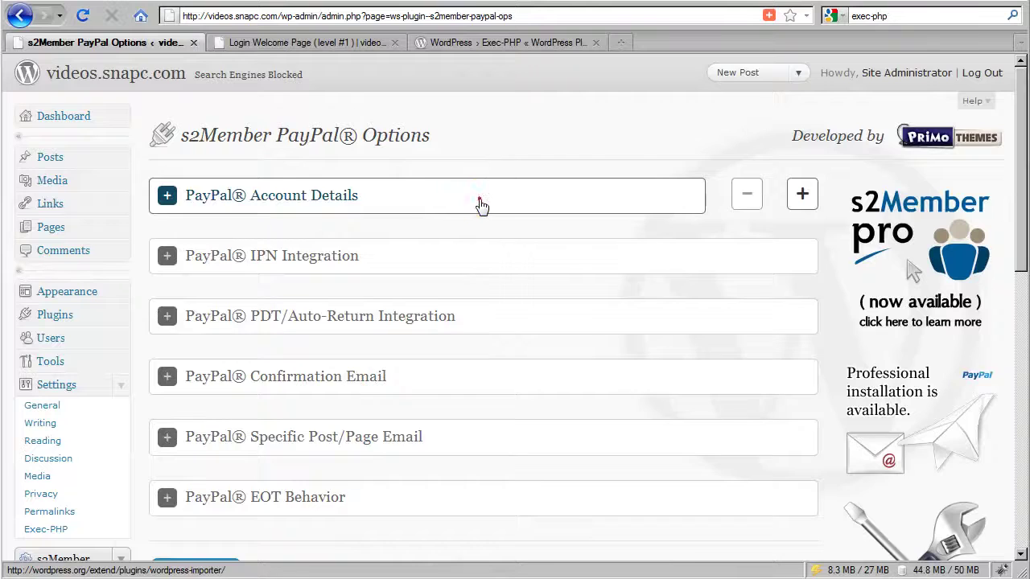
Review the sandbox testing and logging settings in PayPal Account Details, highlight part of the log folder path, and collapse the section.
click(478, 205)
scroll(425, 276, down, 6)
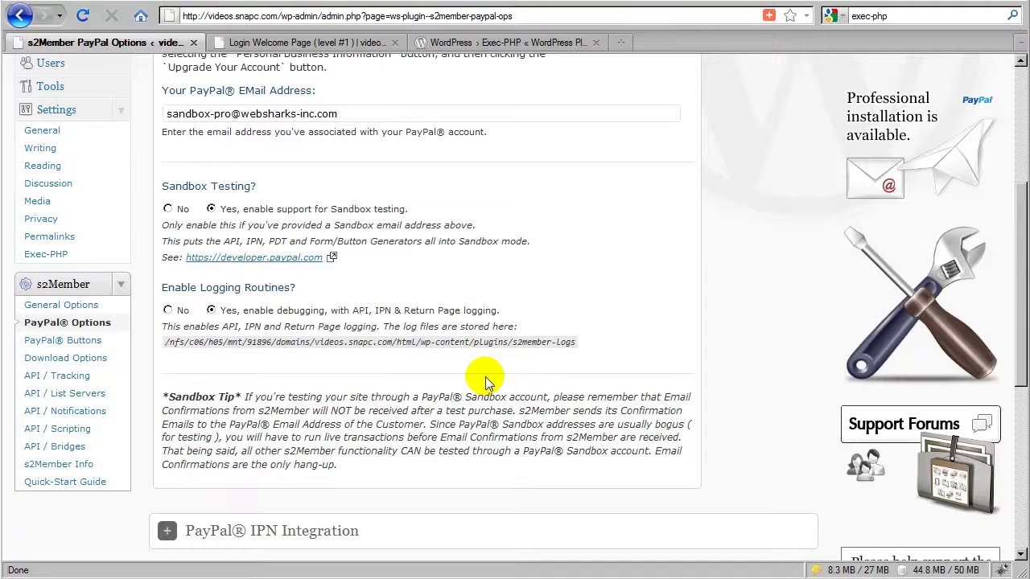
drag(575, 344, 400, 342)
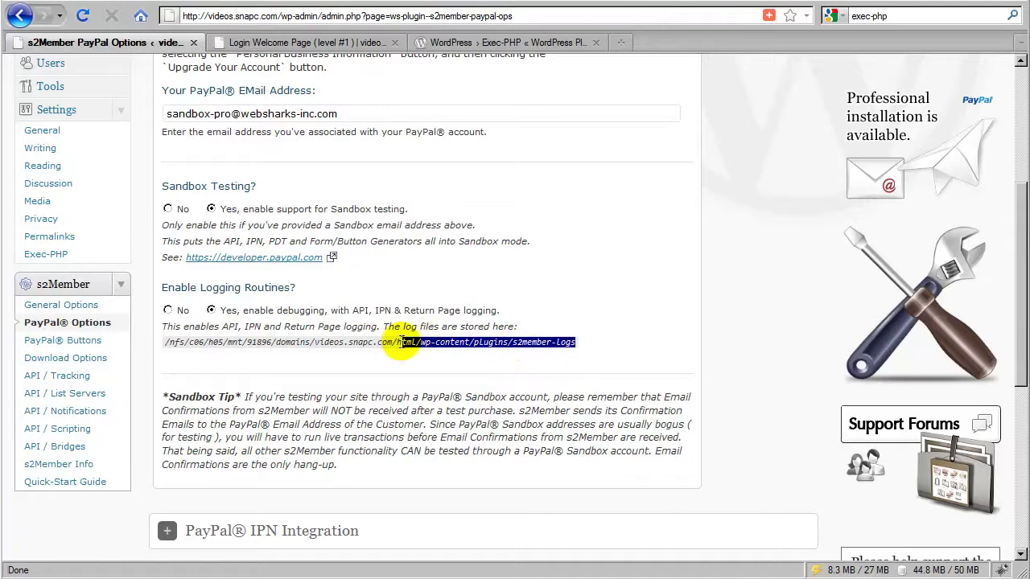
click(554, 346)
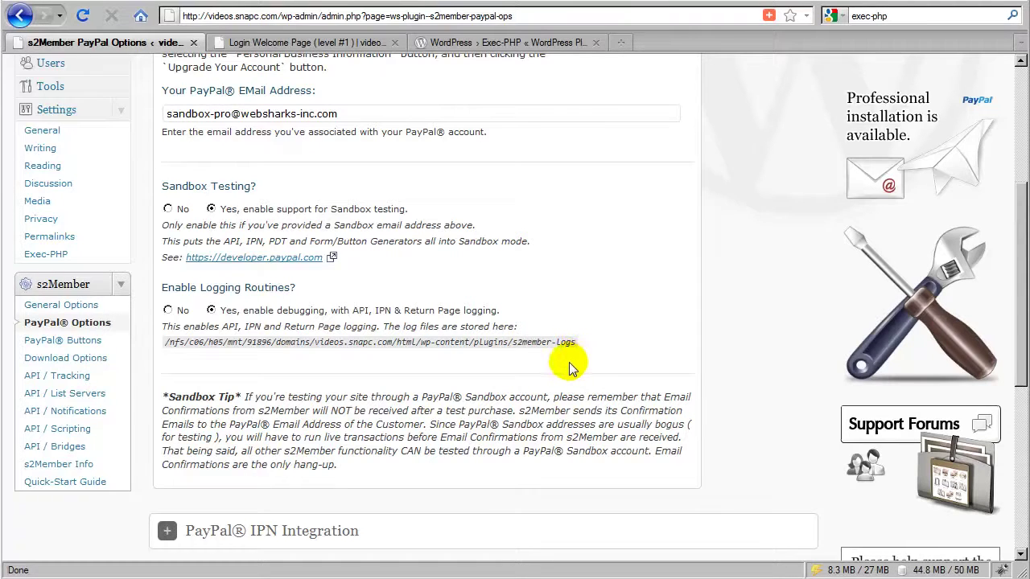
scroll(435, 370, up, 2)
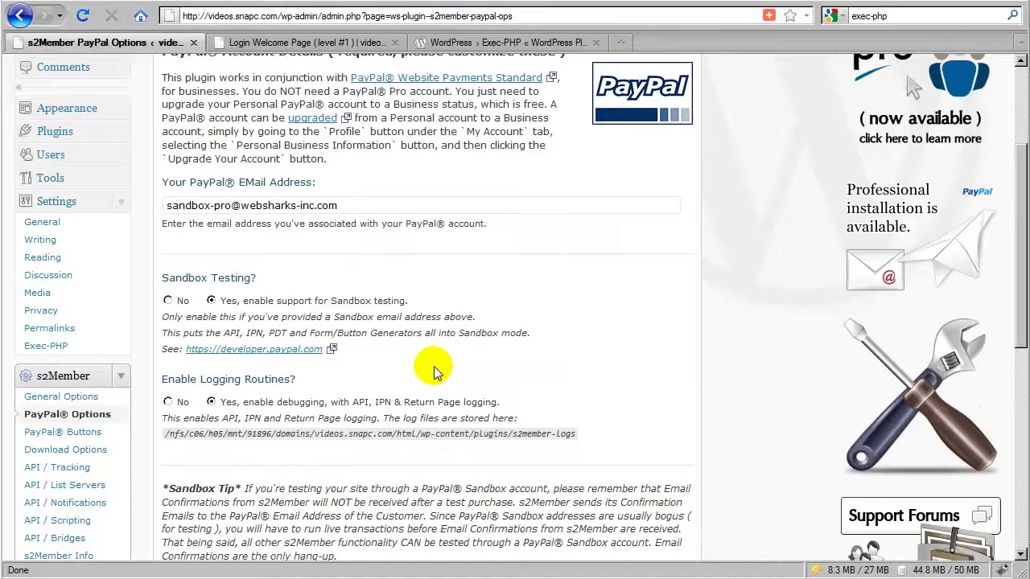
scroll(434, 370, up, 4)
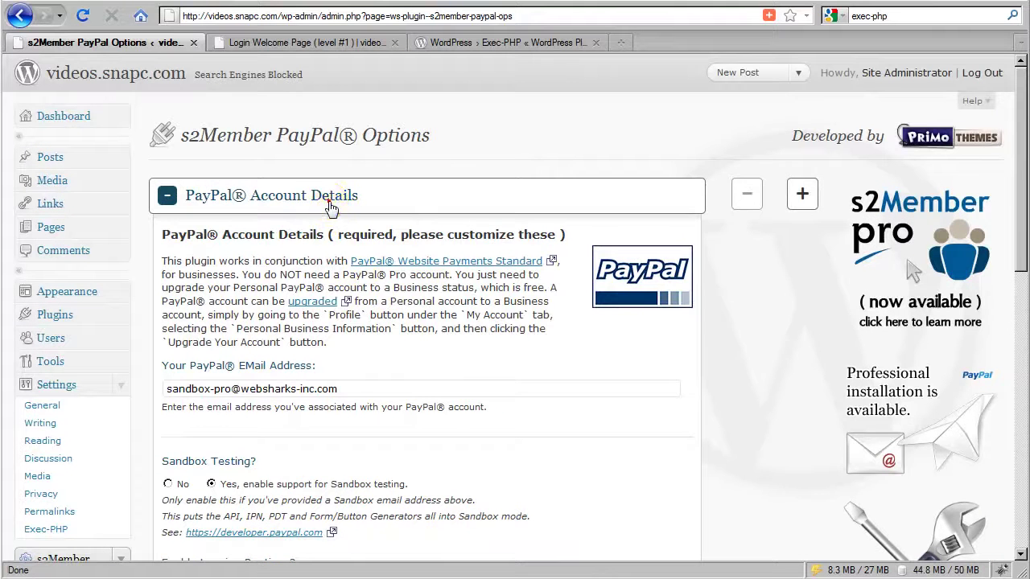
click(331, 207)
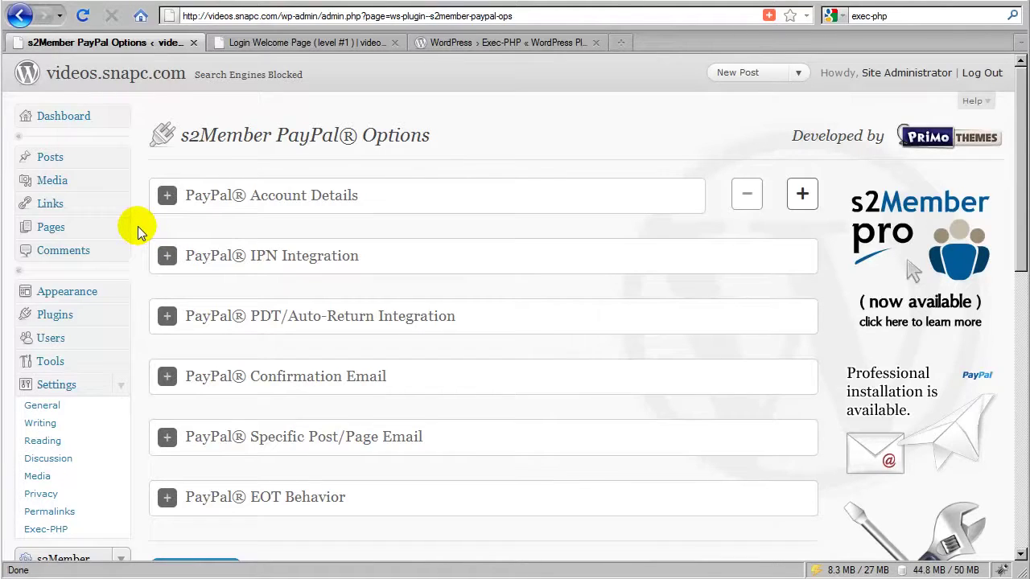
scroll(138, 226, down, 5)
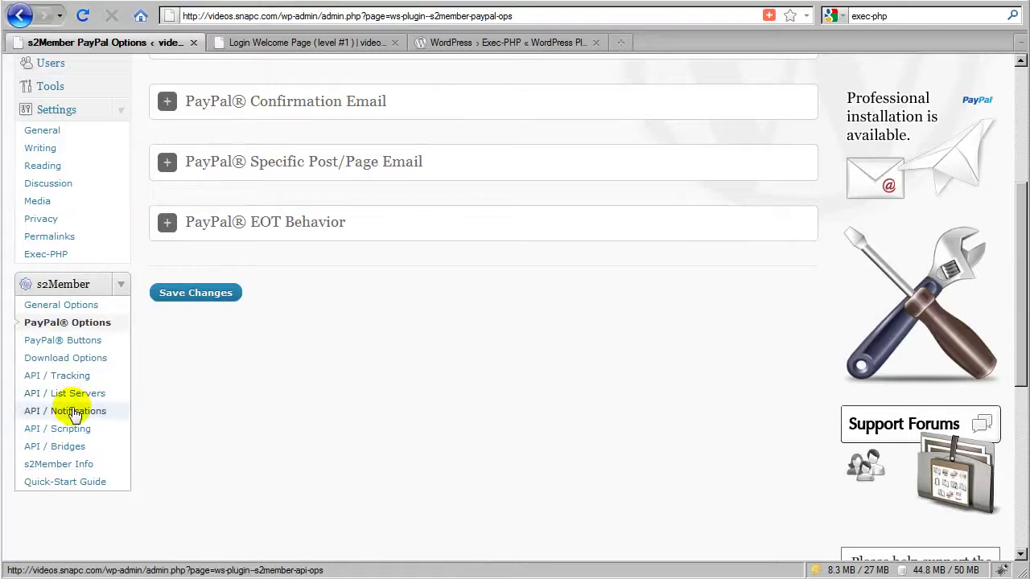